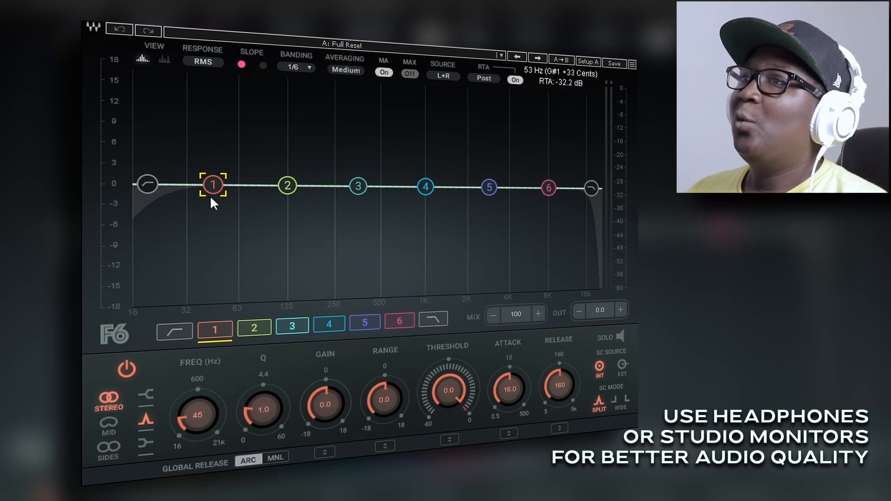
# - Enable the high-pass filter and raise its cutoff to 67 Hz
pyautogui.click(155, 183)
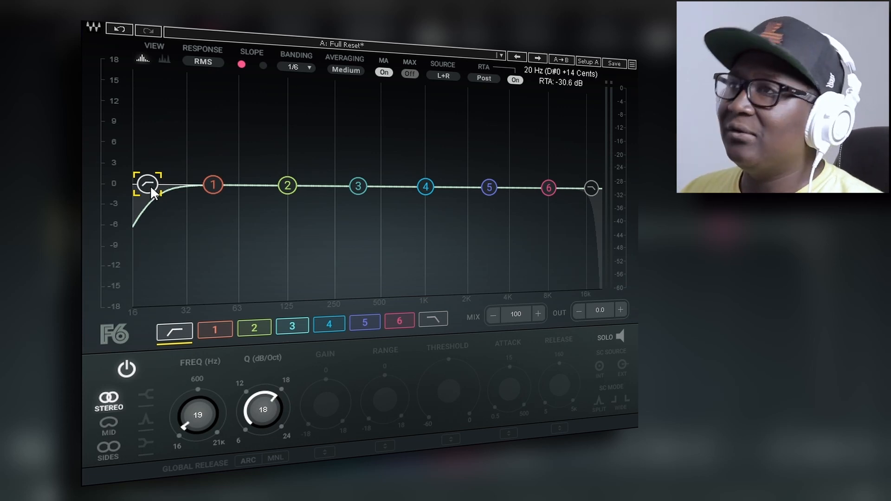
pyautogui.moveTo(150, 186); pyautogui.dragTo(208, 185)
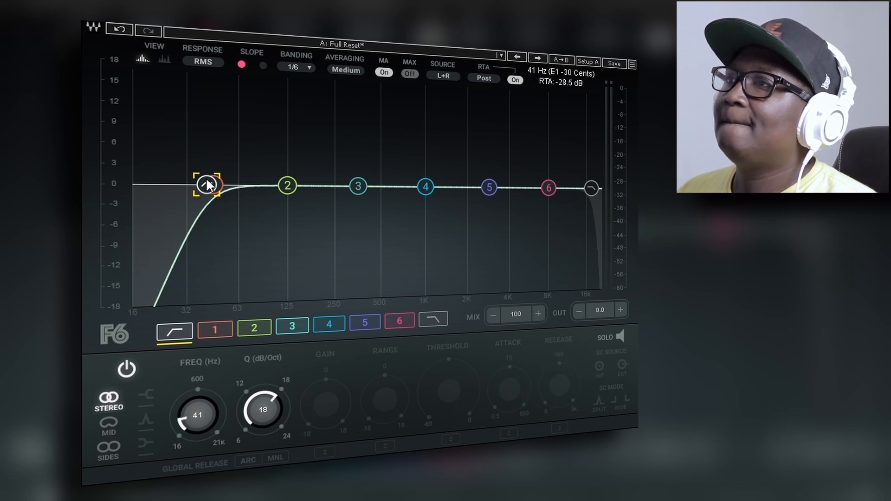
pyautogui.moveTo(209, 184); pyautogui.dragTo(242, 185)
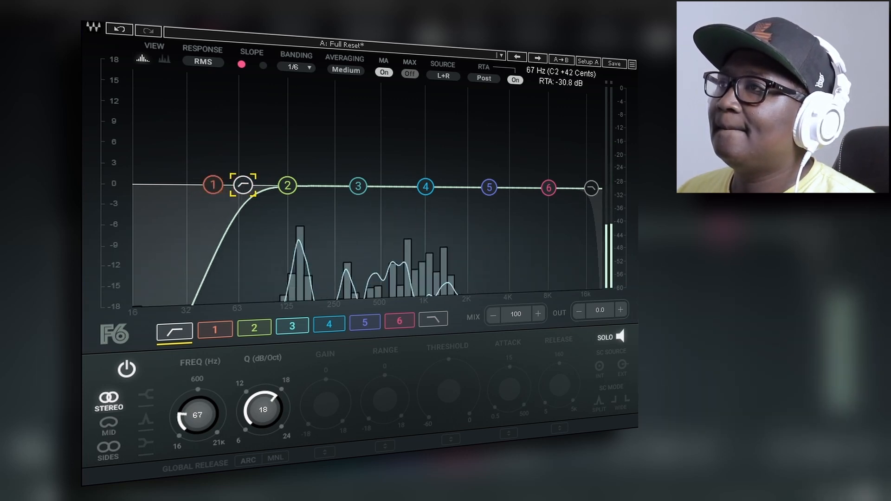
# - Compare the playing vocal with the high-pass filter switched off and on, leaving the filter enabled
pyautogui.doubleClick(246, 186)
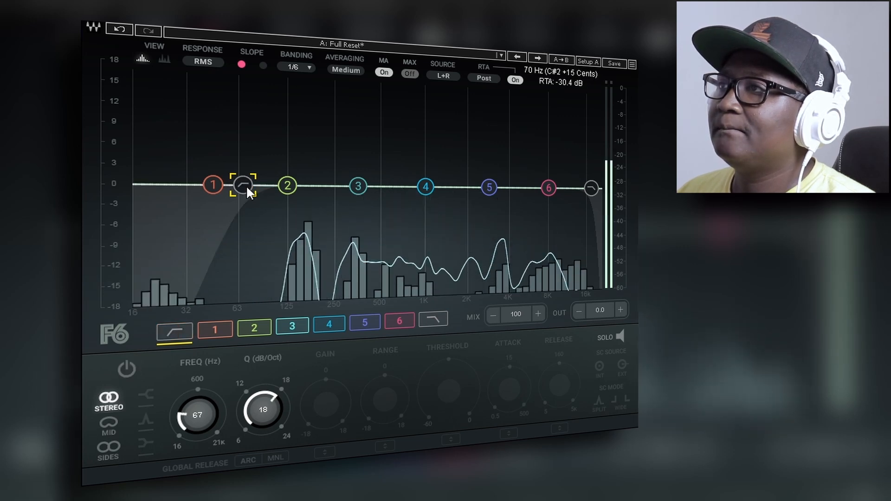
pyautogui.doubleClick(246, 185)
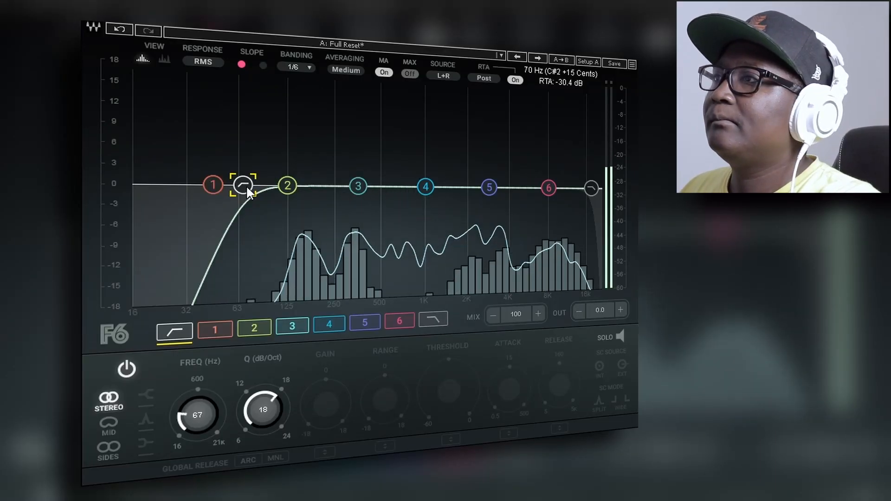
pyautogui.doubleClick(247, 187)
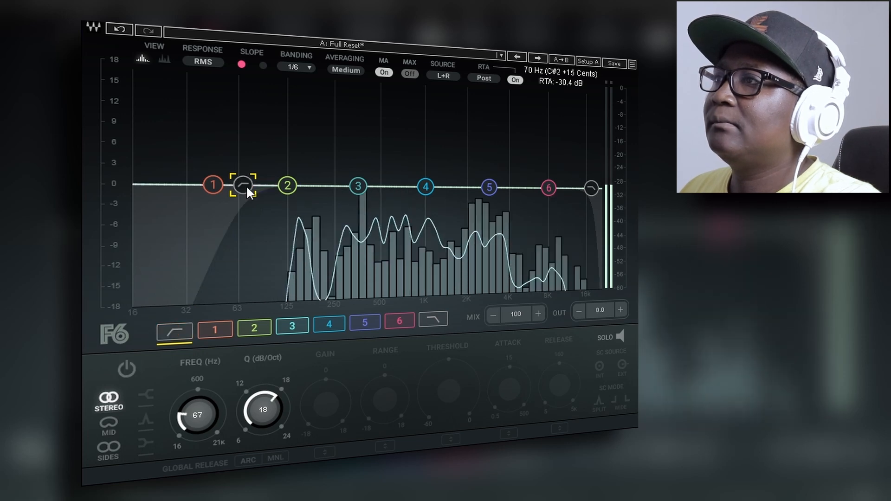
pyautogui.doubleClick(247, 187)
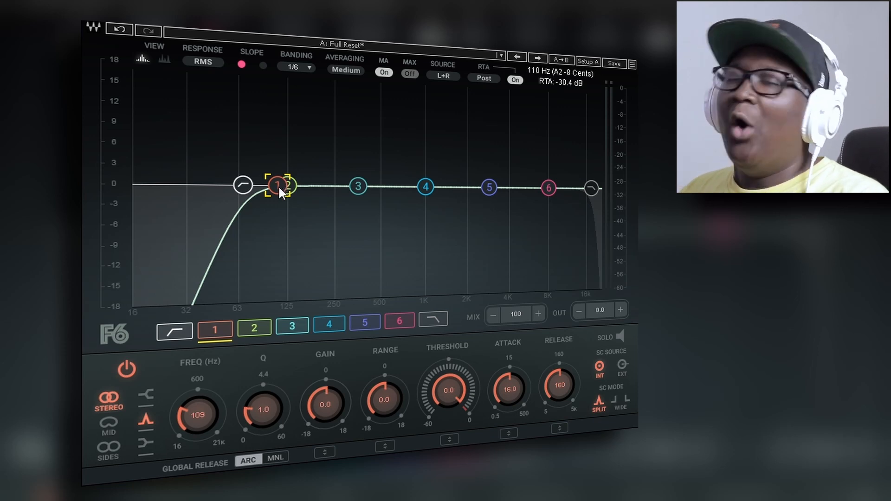
# - Sweep band 1 with a strong boost at Q 1.8 during playback and settle it at 126 Hz with -0.6 dB gain
pyautogui.moveTo(277, 185); pyautogui.dragTo(266, 77)
pyautogui.scroll(3, 277, 80)
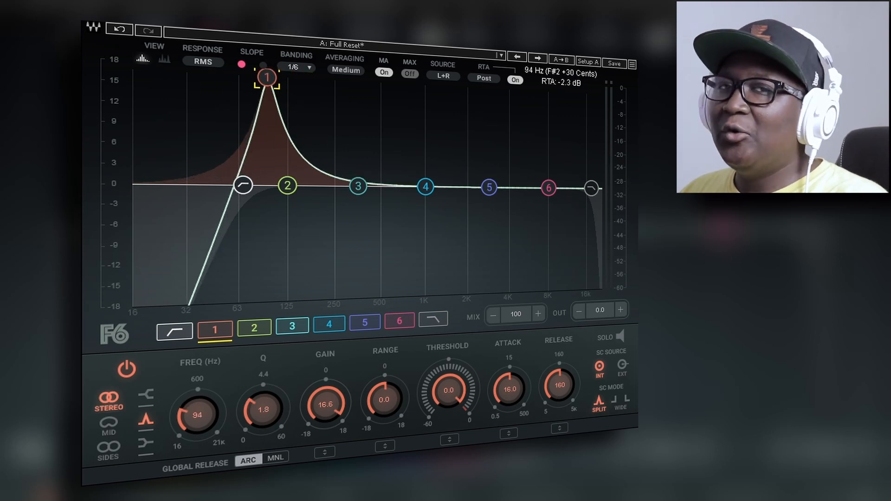
pyautogui.moveTo(267, 77); pyautogui.dragTo(280, 124)
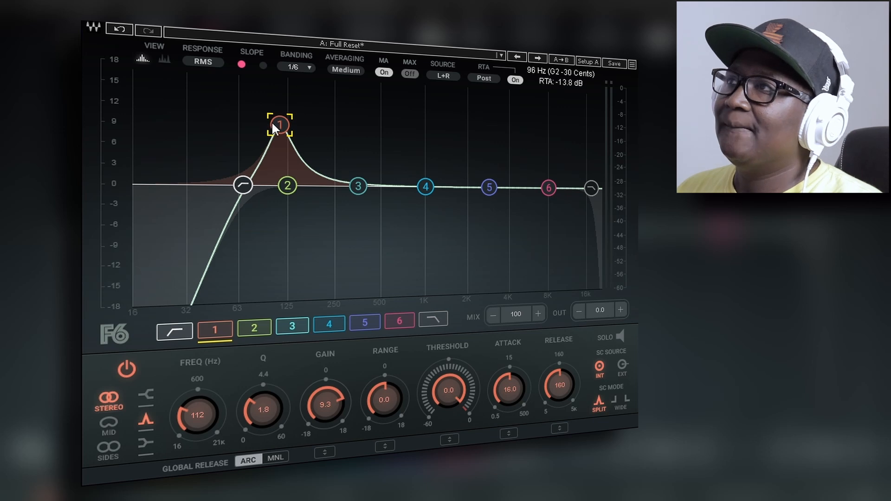
pyautogui.moveTo(273, 125); pyautogui.dragTo(283, 71)
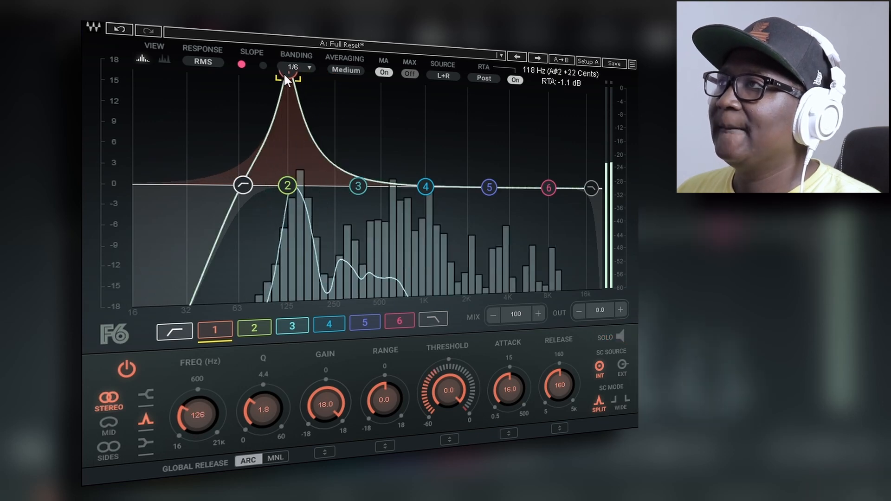
pyautogui.press('space')
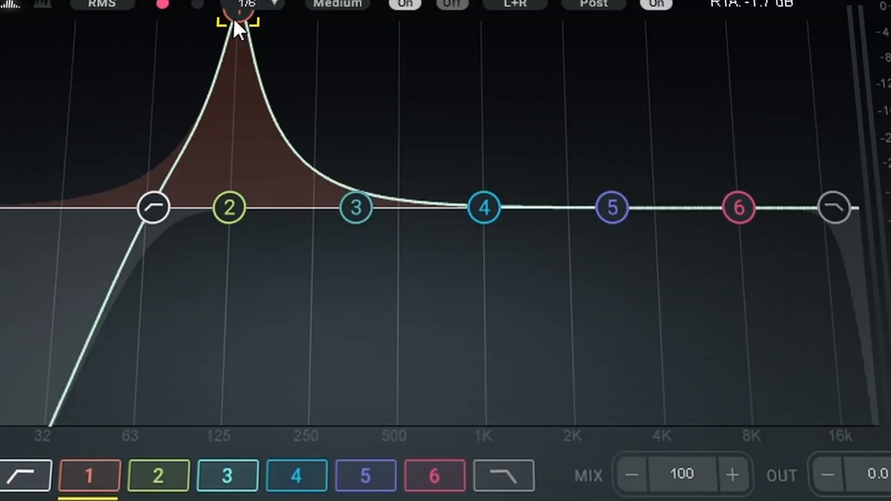
pyautogui.moveTo(237, 45); pyautogui.dragTo(230, 212)
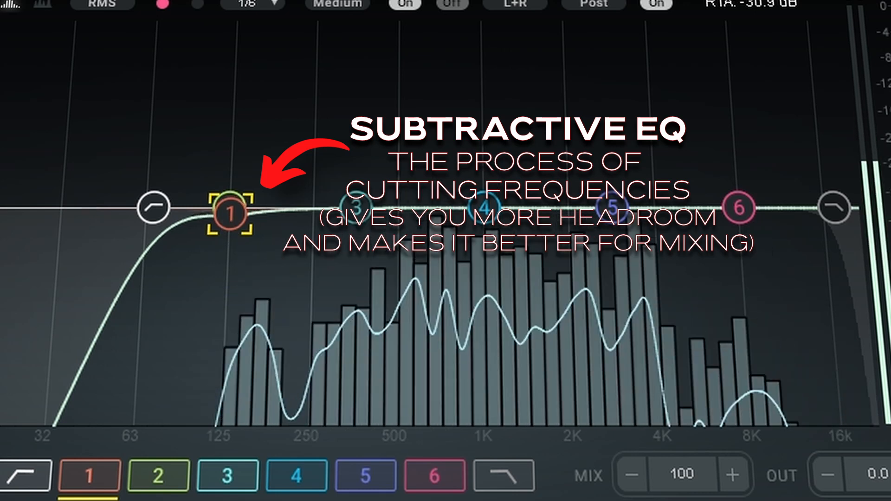
pyautogui.moveTo(225, 212); pyautogui.dragTo(225, 213)
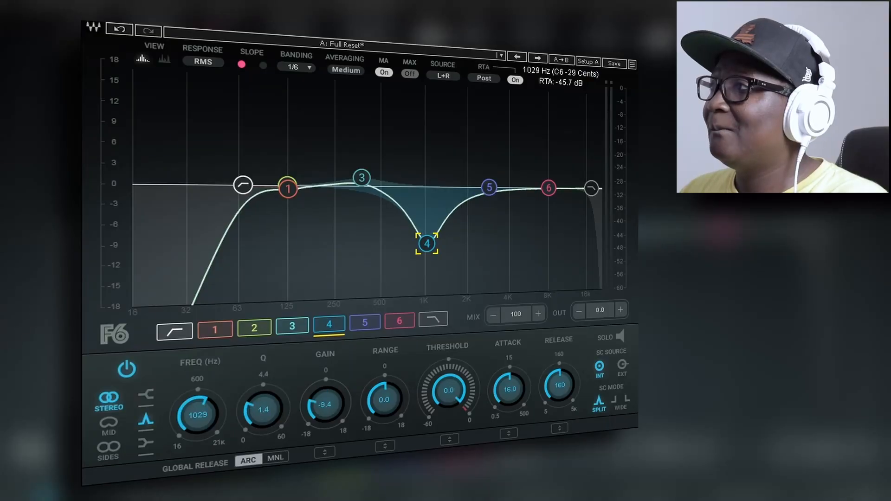
pyautogui.scroll(5, 426, 244)
pyautogui.moveTo(426, 244); pyautogui.dragTo(429, 243)
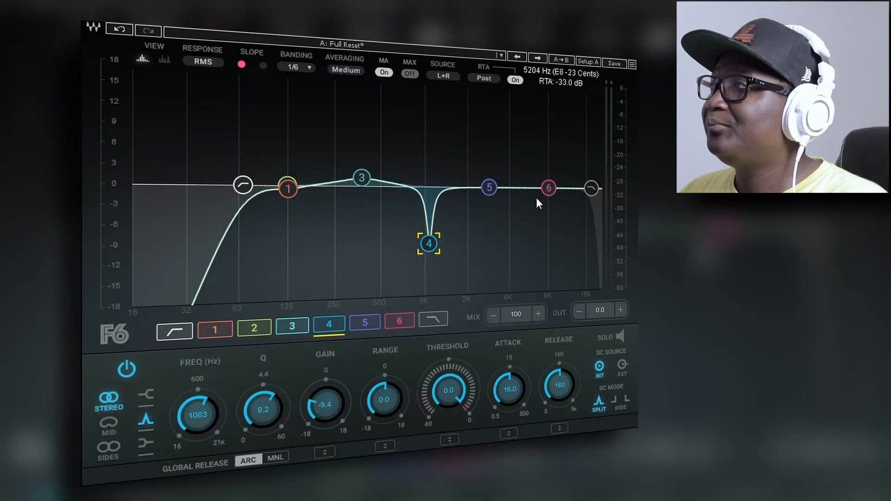
pyautogui.moveTo(549, 188)
pyautogui.mouseDown()
pyautogui.moveTo(529, 162)
pyautogui.moveTo(550, 172)
pyautogui.mouseUp()
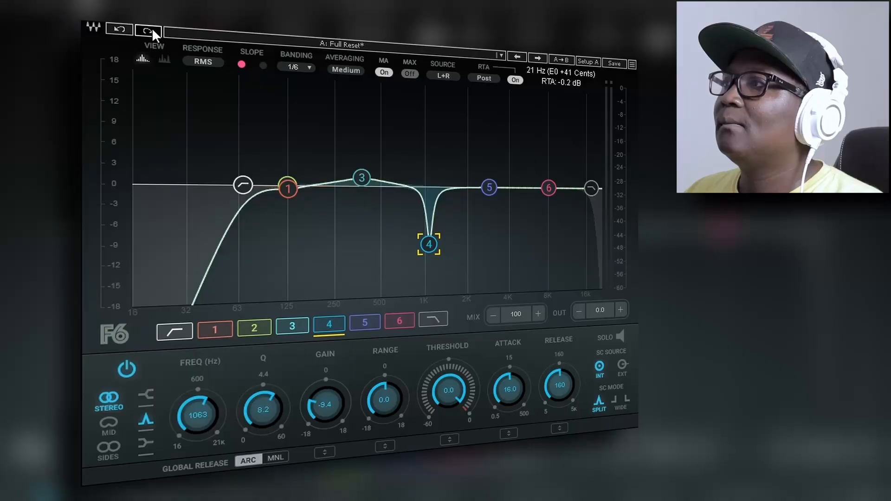
pyautogui.click(119, 27)
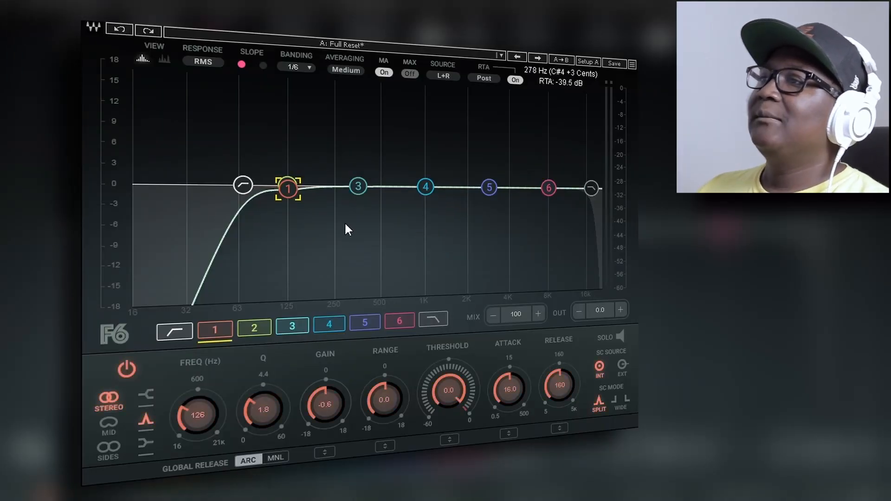
# - Sweep a boosted band 2 through the low mids during playback, settling on 208 Hz, Q 1.5 and 13.1 dB, and compare it bypassed
pyautogui.click(268, 325)
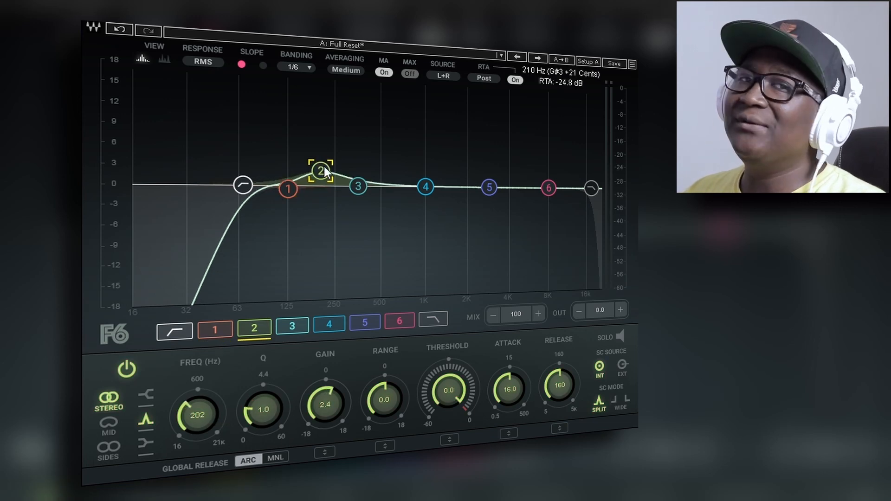
pyautogui.moveTo(324, 166); pyautogui.dragTo(360, 75)
pyautogui.scroll(4, 360, 76)
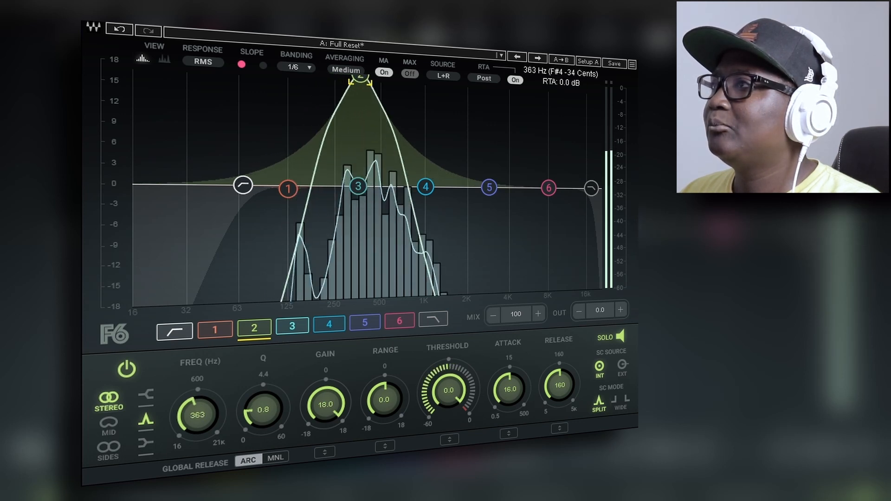
pyautogui.scroll(3, 360, 76)
pyautogui.moveTo(361, 76); pyautogui.dragTo(323, 108)
pyautogui.scroll(3, 340, 75)
pyautogui.scroll(-5, 340, 76)
pyautogui.click(338, 74)
pyautogui.click(343, 78)
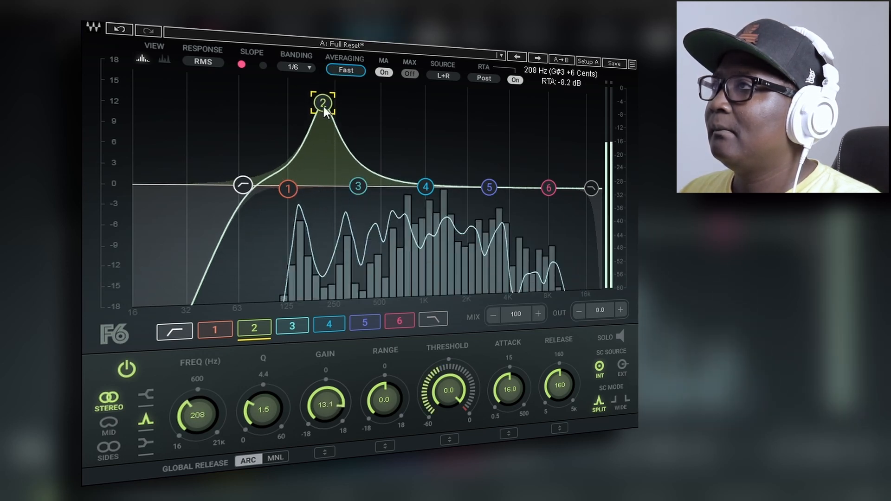
pyautogui.doubleClick(325, 107)
pyautogui.doubleClick(326, 108)
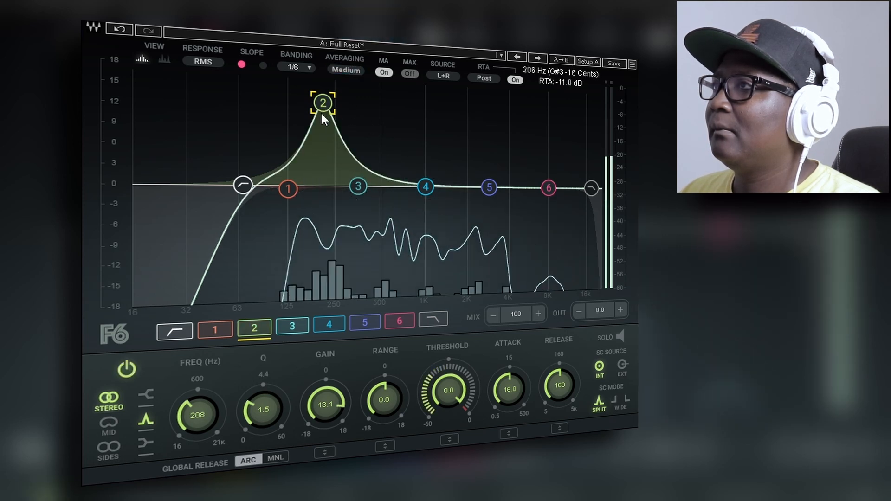
# - Move band 2 to 269 Hz and try deeper and shallower cuts, settling on a slight cut
pyautogui.moveTo(322, 112); pyautogui.dragTo(340, 196)
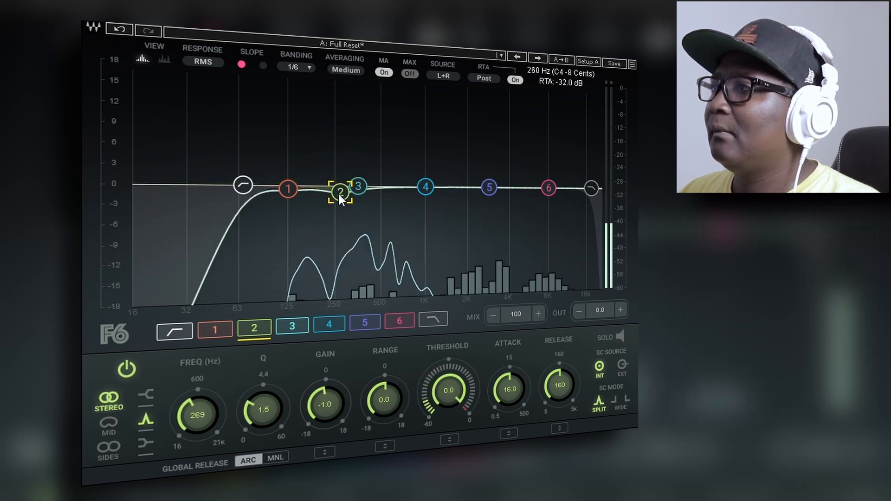
pyautogui.moveTo(340, 145); pyautogui.dragTo(340, 207)
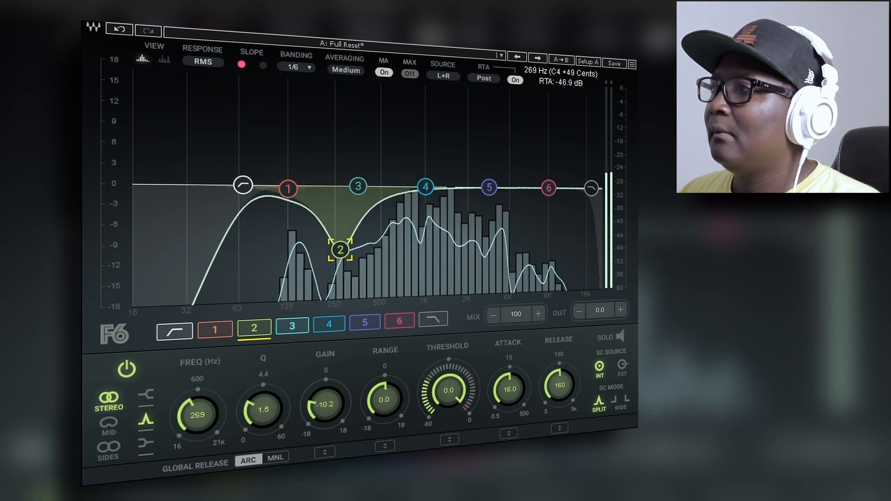
pyautogui.moveTo(341, 280); pyautogui.dragTo(340, 204)
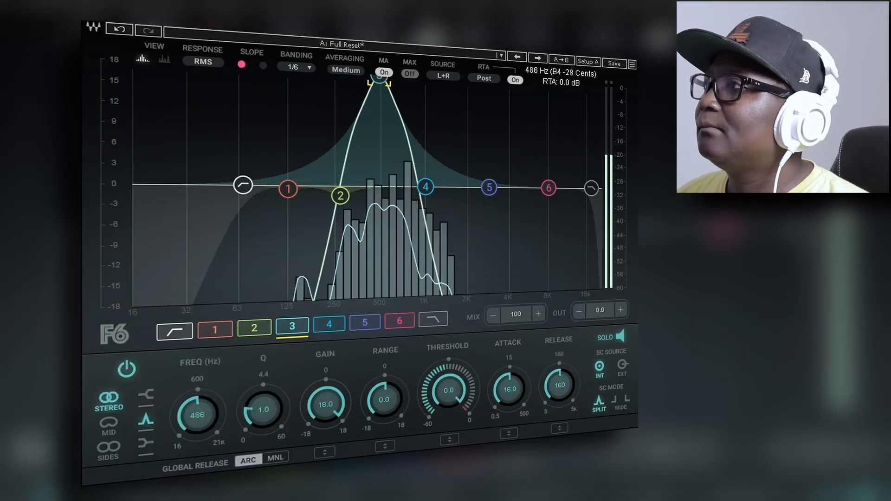
# - Turn the boosted band 3 into a gentle cut of -0.7 dB at 570 Hz with a Q of 2.0
pyautogui.moveTo(387, 78); pyautogui.dragTo(394, 192)
pyautogui.scroll(3, 390, 78)
pyautogui.scroll(5, 390, 78)
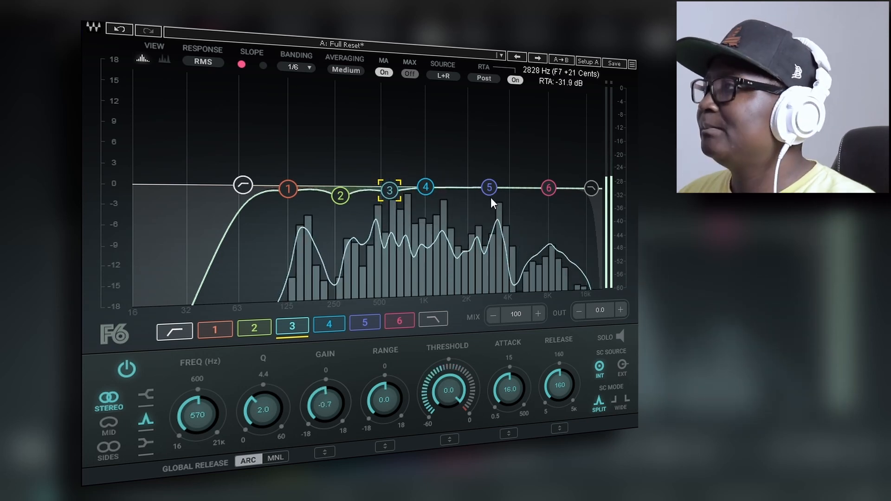
# - Audition band 4 with an 18 dB boost at 1087 Hz, narrow its Q, and pull it down to a cut of about 3 dB
pyautogui.moveTo(424, 187); pyautogui.dragTo(430, 79)
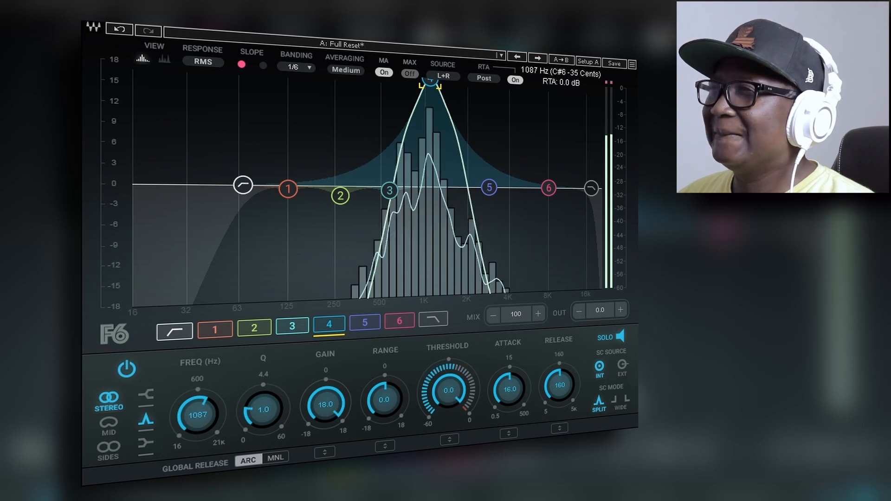
pyautogui.scroll(8, 431, 80)
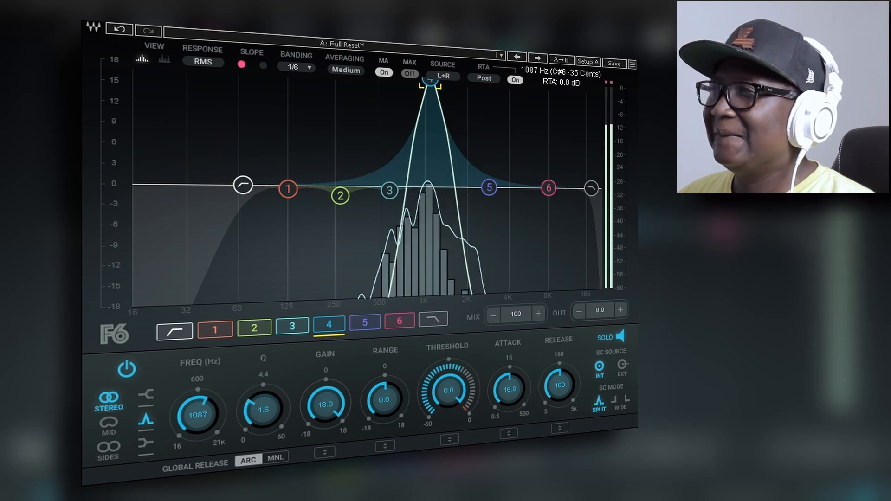
pyautogui.scroll(6, 430, 80)
pyautogui.moveTo(430, 79); pyautogui.dragTo(431, 207)
pyautogui.scroll(3, 430, 206)
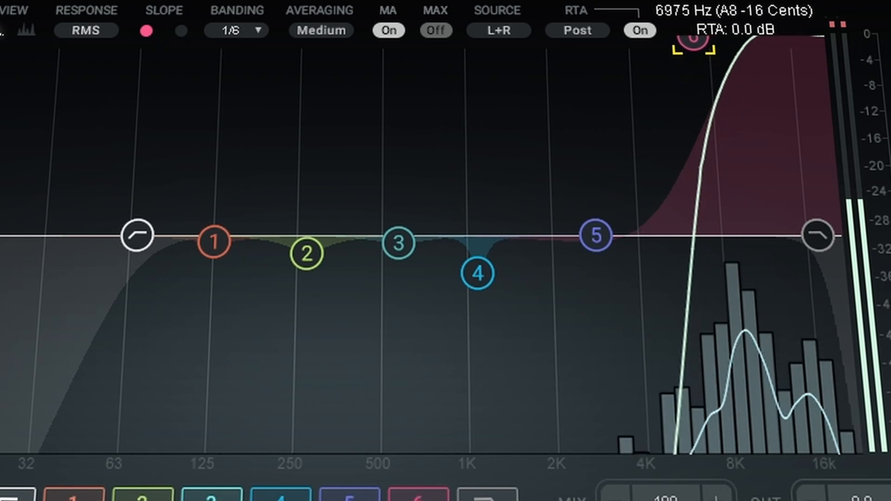
# - Lower the band 6 high shelf to a gentle 3.1 dB boost at 4555 Hz
pyautogui.moveTo(693, 36); pyautogui.dragTo(649, 193)
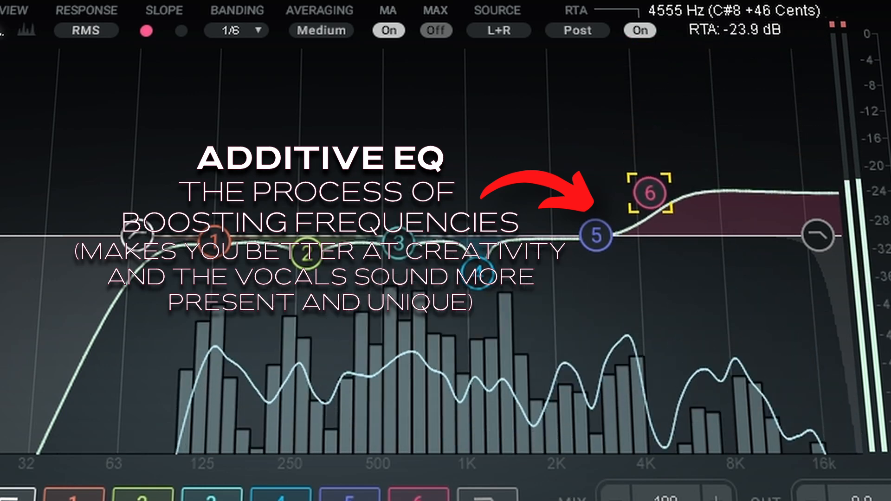
pyautogui.moveTo(649, 192)
pyautogui.mouseDown()
pyautogui.moveTo(663, 429)
pyautogui.moveTo(651, 199)
pyautogui.mouseUp()
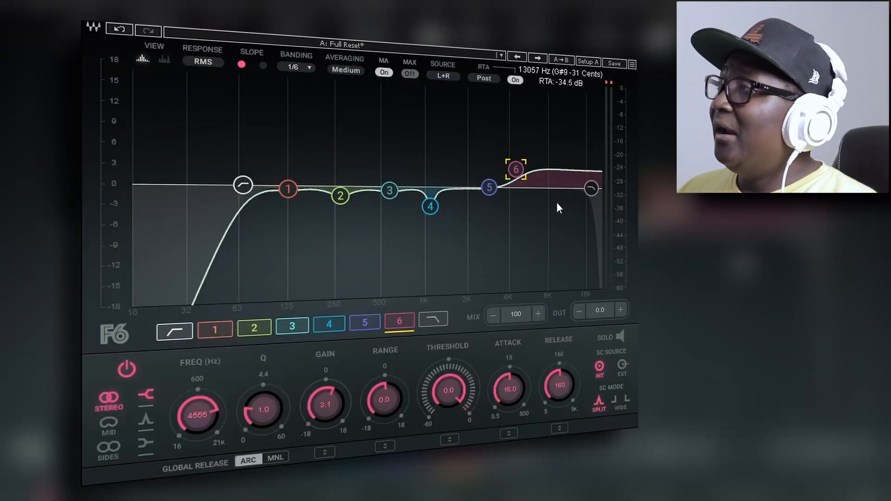
# - Try different positions and gains for band 5 and settle on a boost of about 2 dB near 2839 Hz
pyautogui.click(489, 188)
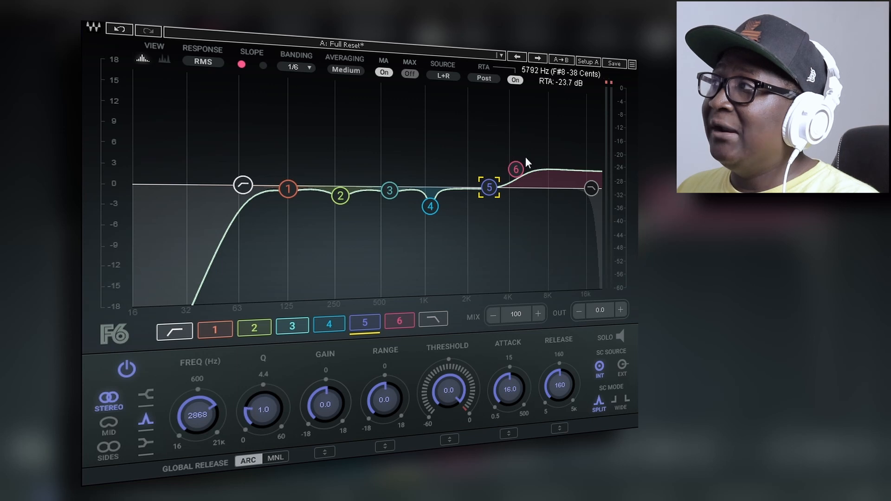
pyautogui.moveTo(495, 197); pyautogui.dragTo(470, 188)
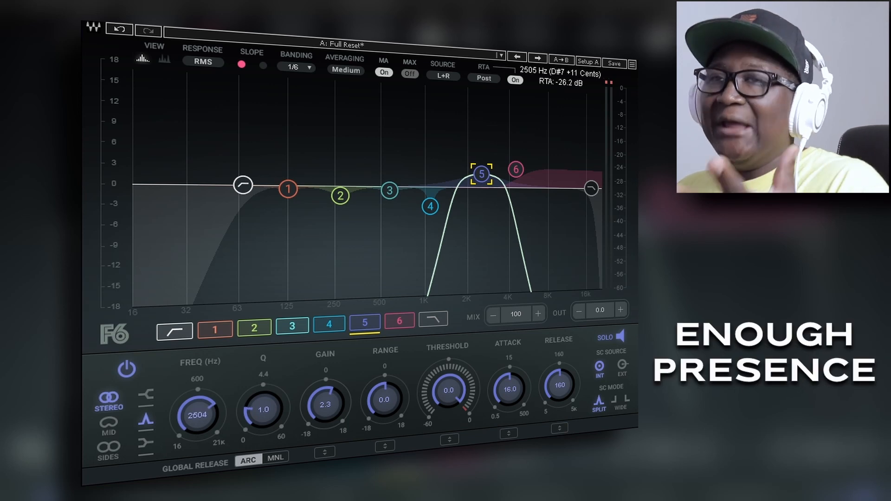
pyautogui.moveTo(482, 174); pyautogui.dragTo(489, 240)
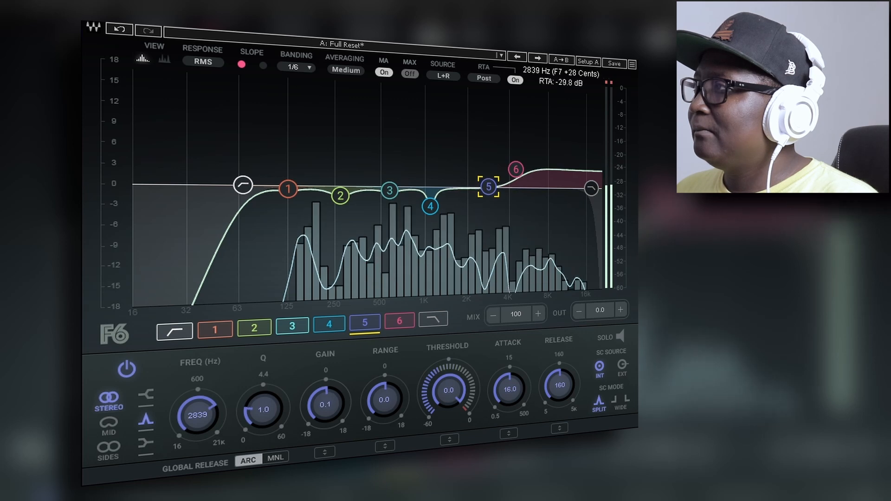
pyautogui.moveTo(488, 181); pyautogui.dragTo(488, 175)
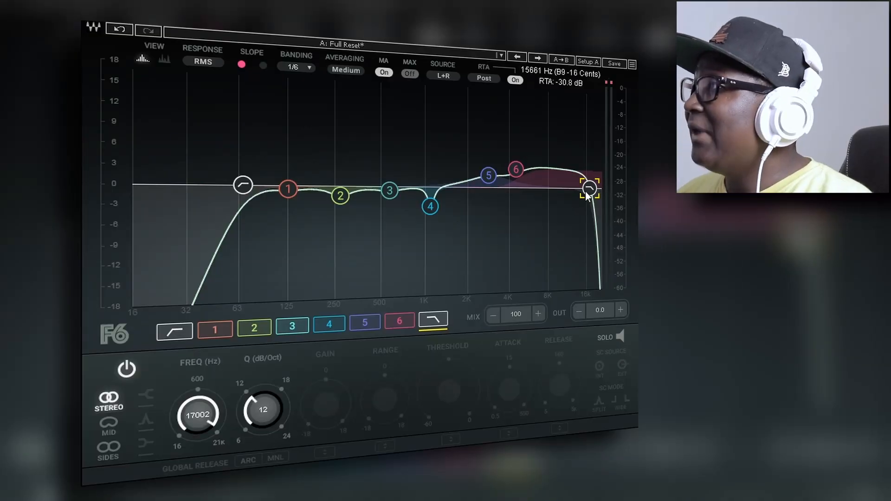
# - Sweep the high-end cut filter down to about 9314 Hz during playback
pyautogui.click(587, 192)
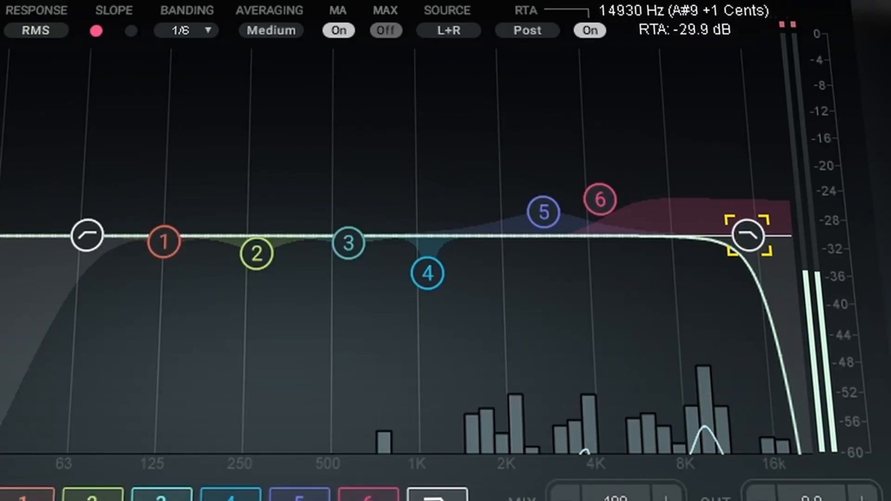
pyautogui.moveTo(748, 236); pyautogui.dragTo(690, 236)
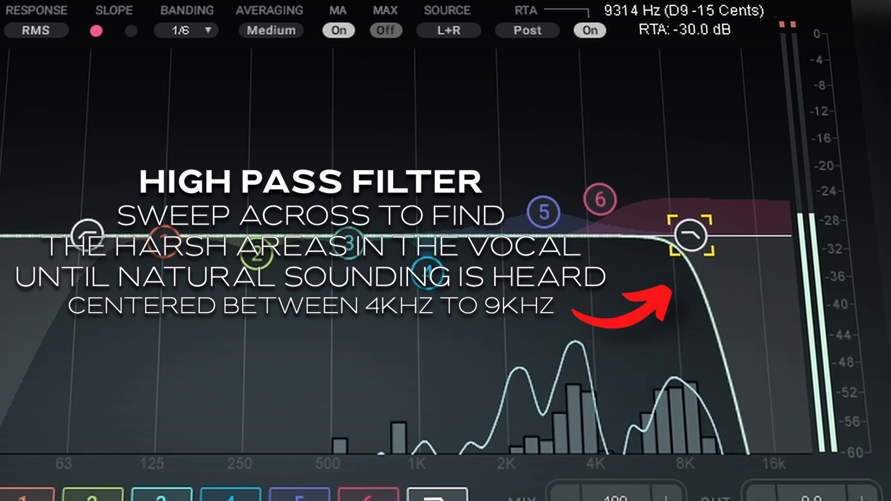
pyautogui.moveTo(690, 236); pyautogui.dragTo(683, 242)
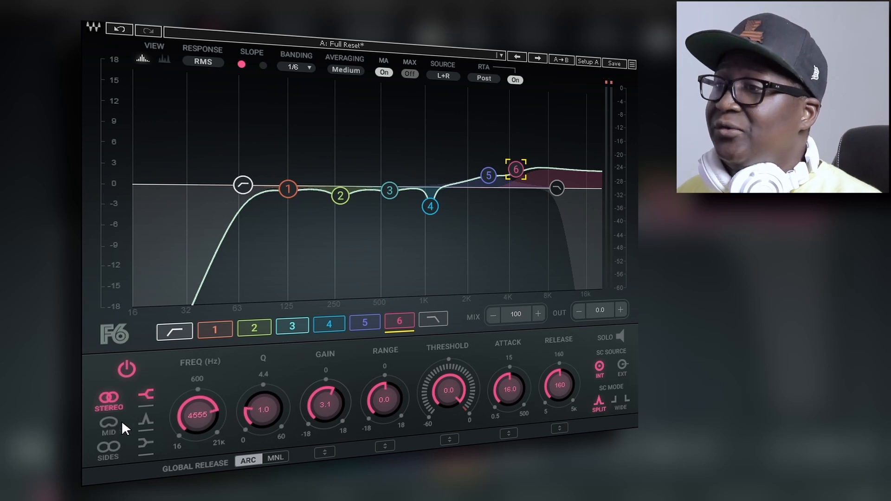
# - Audition band 6 as a bell boosted about 17 dB, sweeping it soloed up to 8123 Hz and playing it back unsoloed
pyautogui.moveTo(517, 170); pyautogui.dragTo(522, 89)
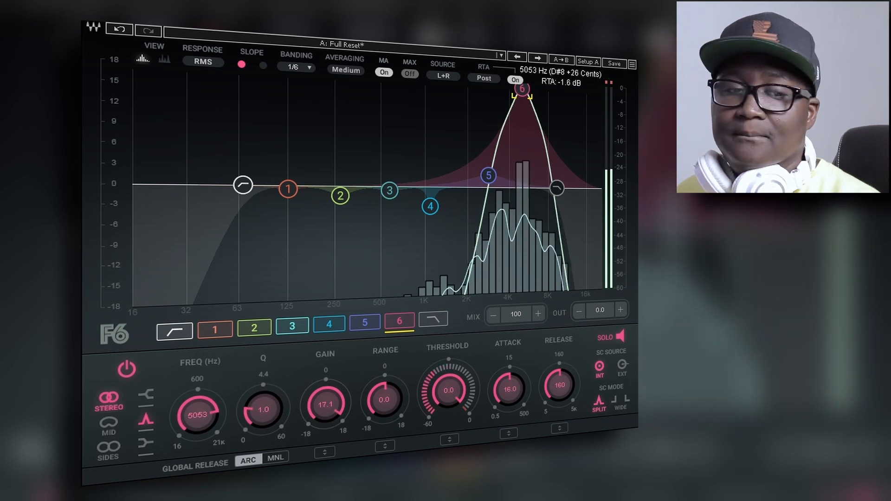
pyautogui.moveTo(522, 89); pyautogui.dragTo(551, 88)
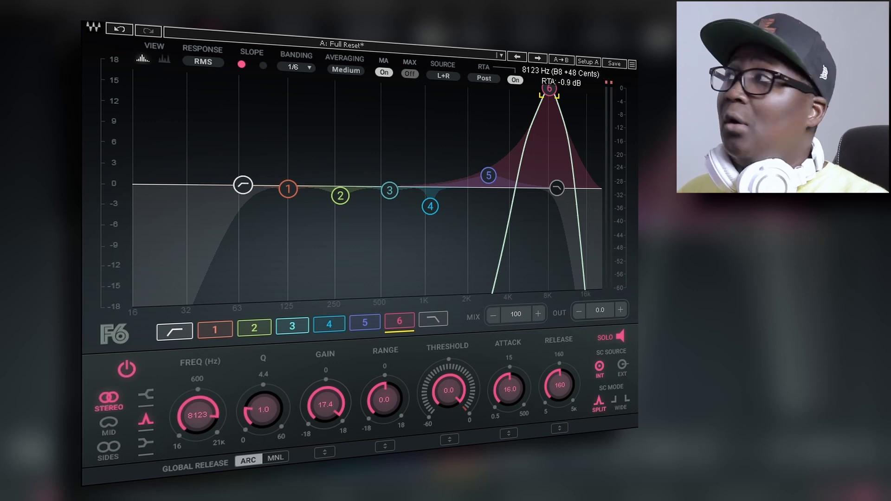
pyautogui.moveTo(549, 89); pyautogui.dragTo(549, 90)
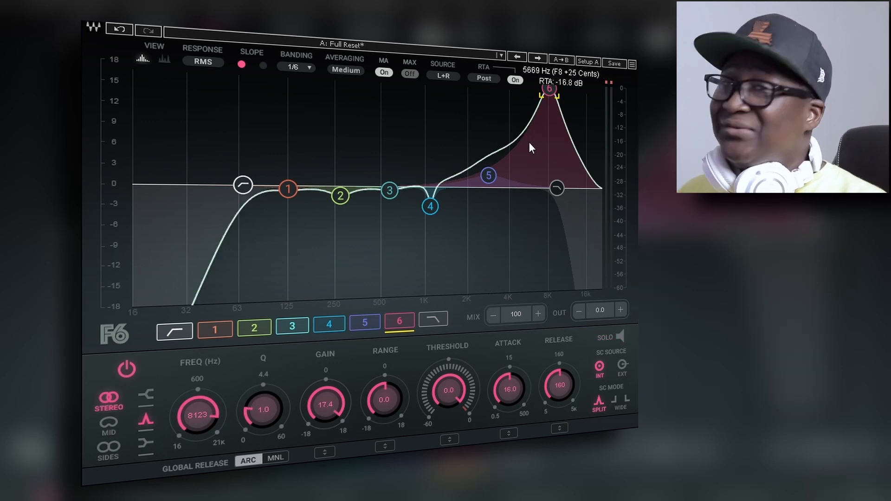
pyautogui.press('space')
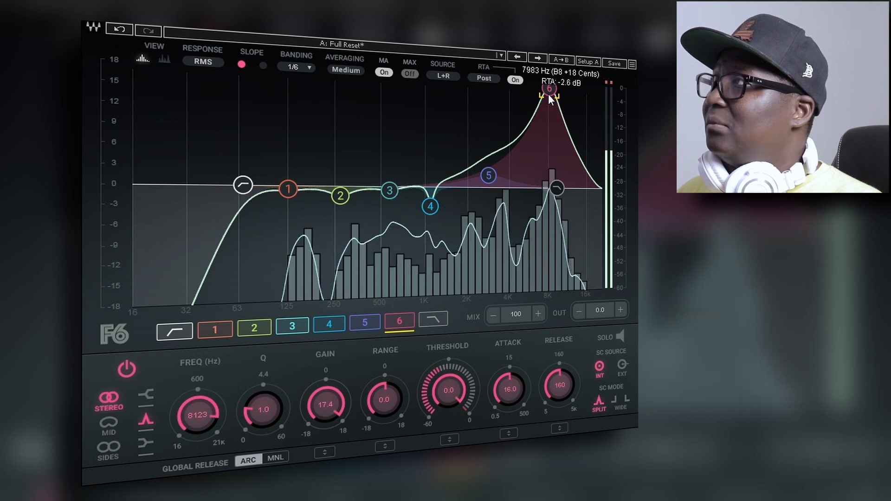
pyautogui.press('space')
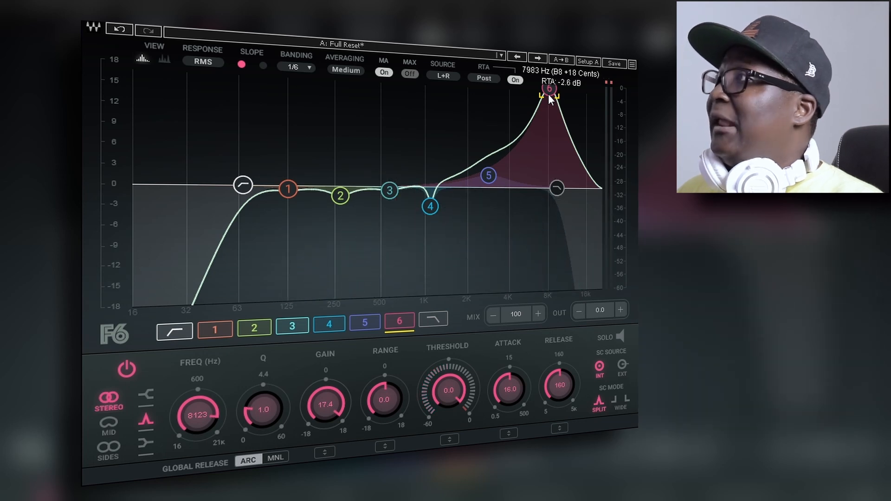
# - Bypass band 6 and play the vocal to compare the sound without its high boost
pyautogui.doubleClick(548, 92)
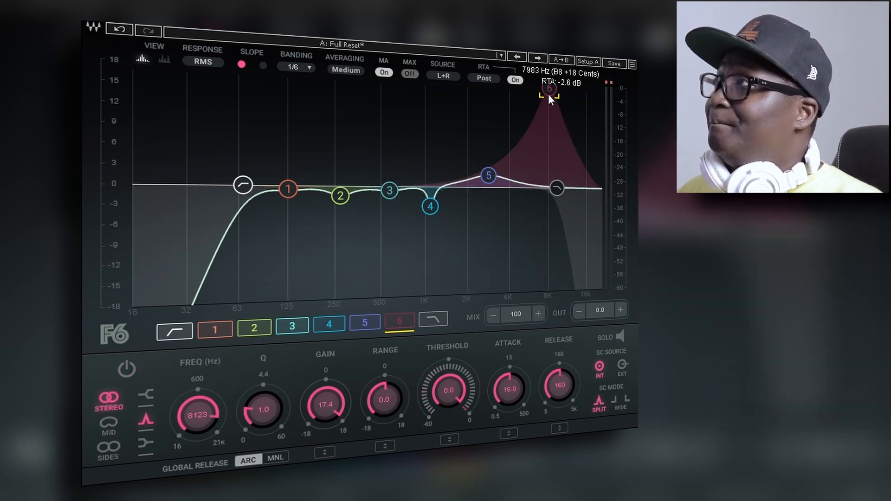
pyautogui.press('space')
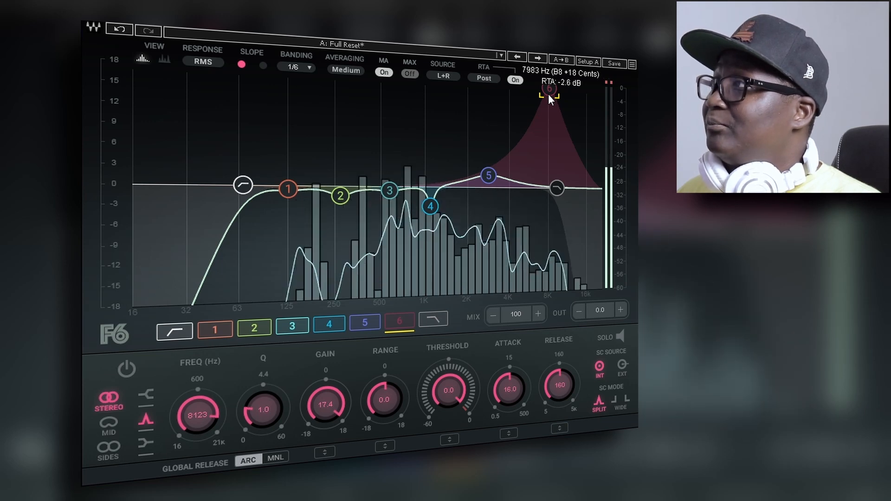
pyautogui.press('space')
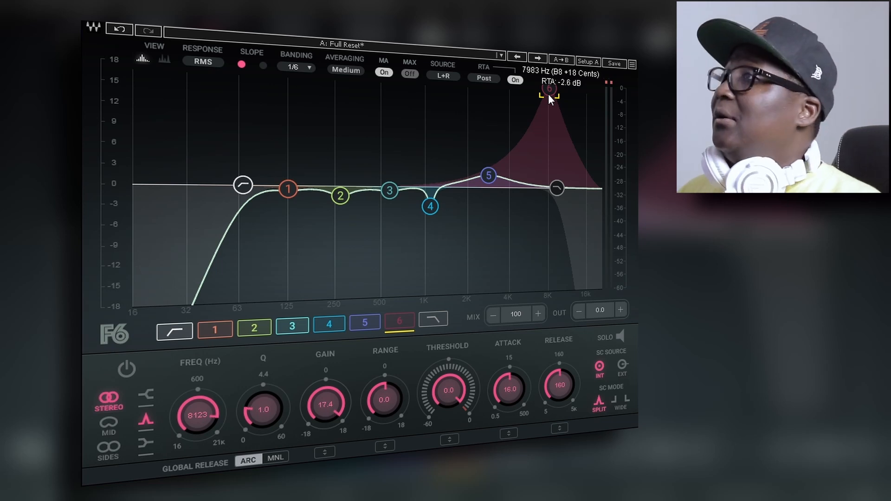
# - Undo the bypass, bell shape and boost on band 6, and re-enable the high-end cut filter at 9314 Hz
pyautogui.click(124, 29)
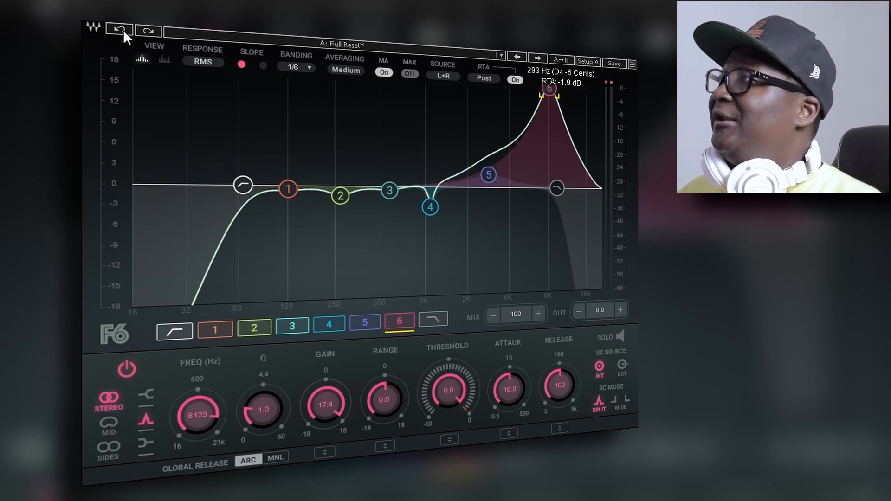
pyautogui.click(123, 29)
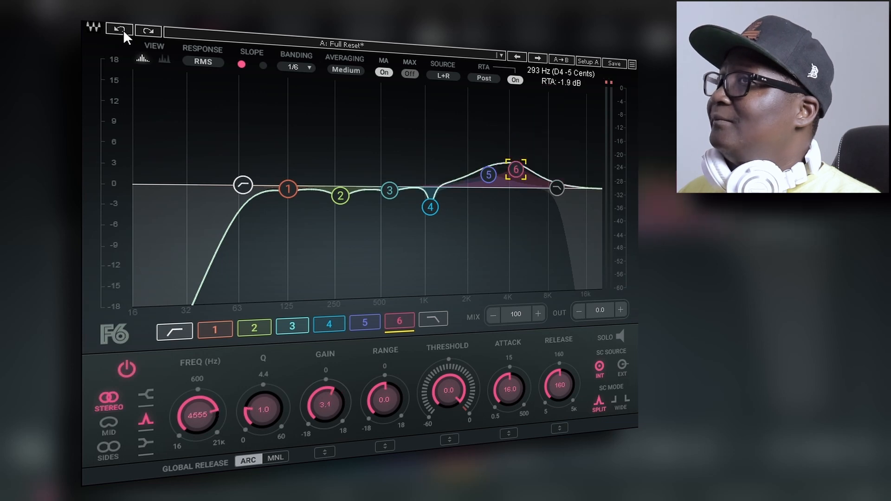
pyautogui.click(123, 29)
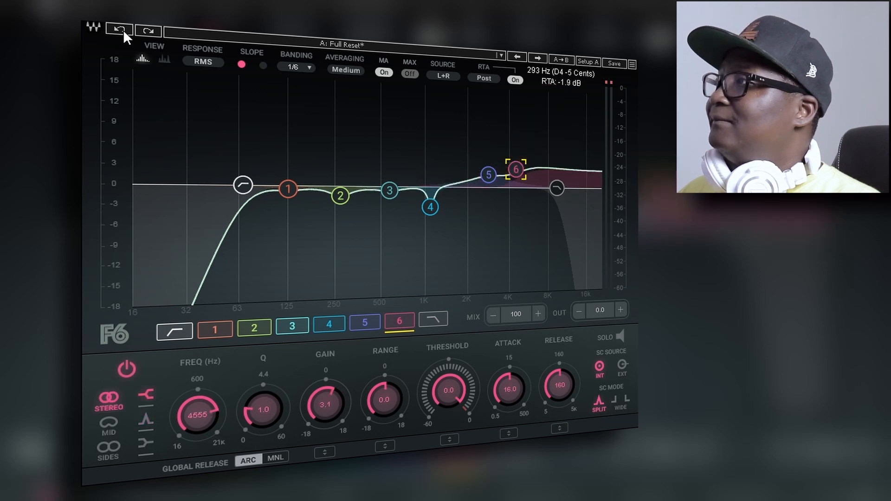
pyautogui.click(556, 188)
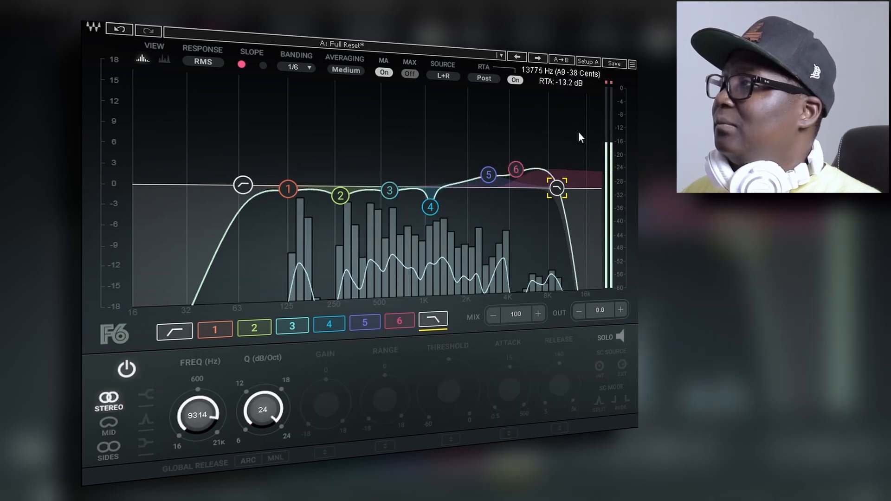